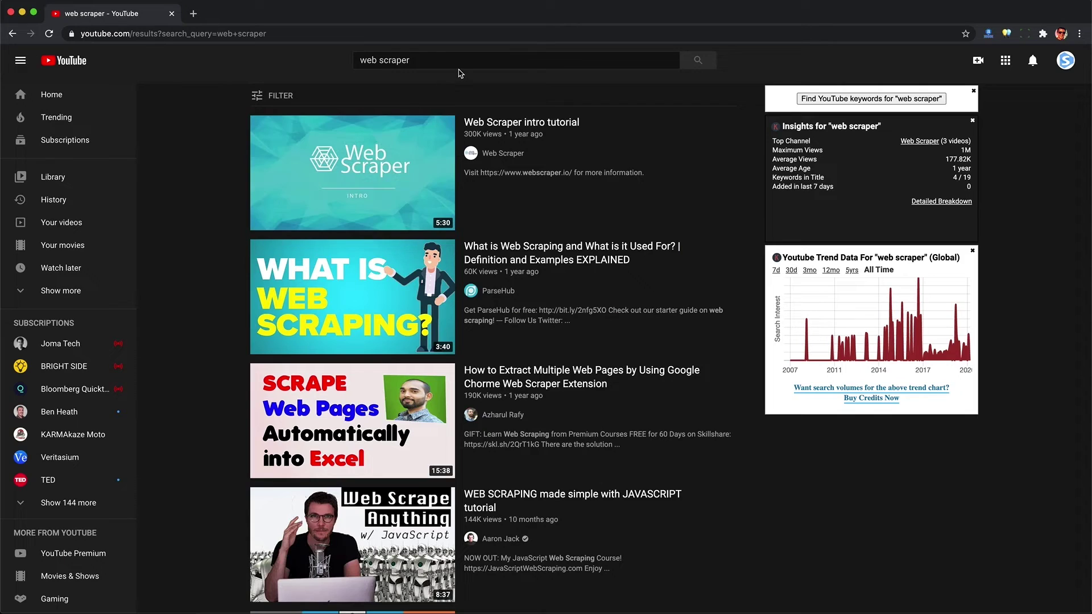
Step: Scroll down Octoparse's homepage to the 'Extract Web Data in 3 Steps' section
scroll(380, 187, "down", 7)
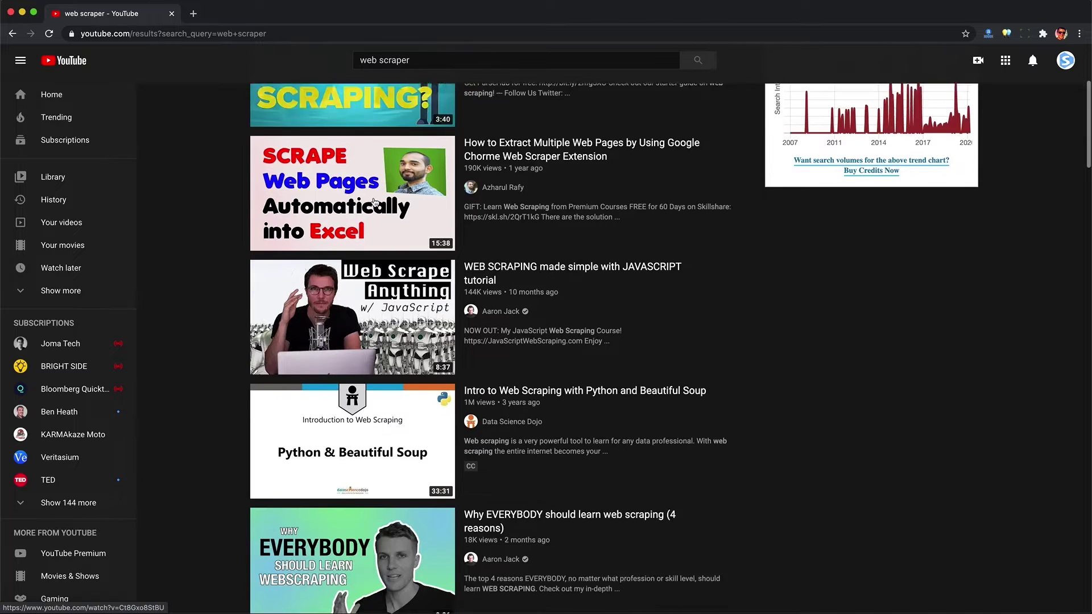
scroll(374, 202, "down", 13)
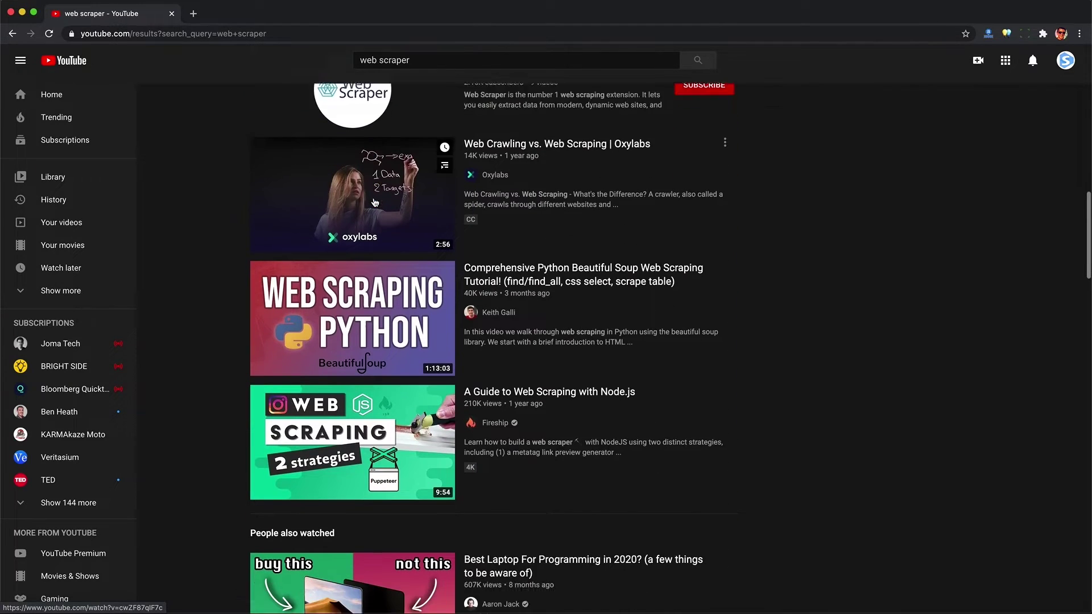
scroll(375, 202, "down", 13)
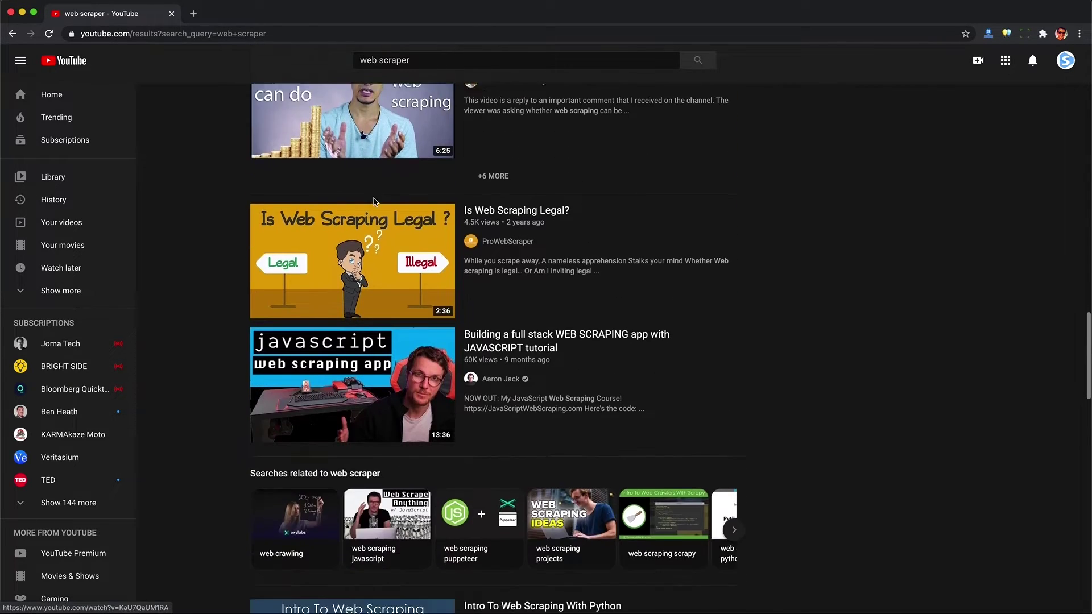
scroll(375, 201, "down", 3)
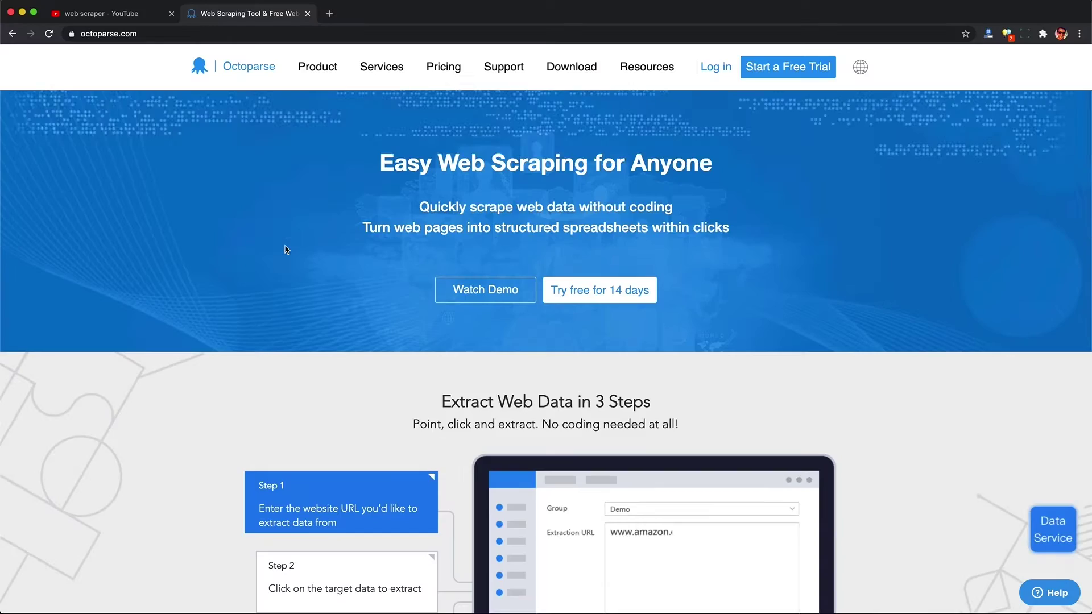
scroll(285, 247, "down", 5)
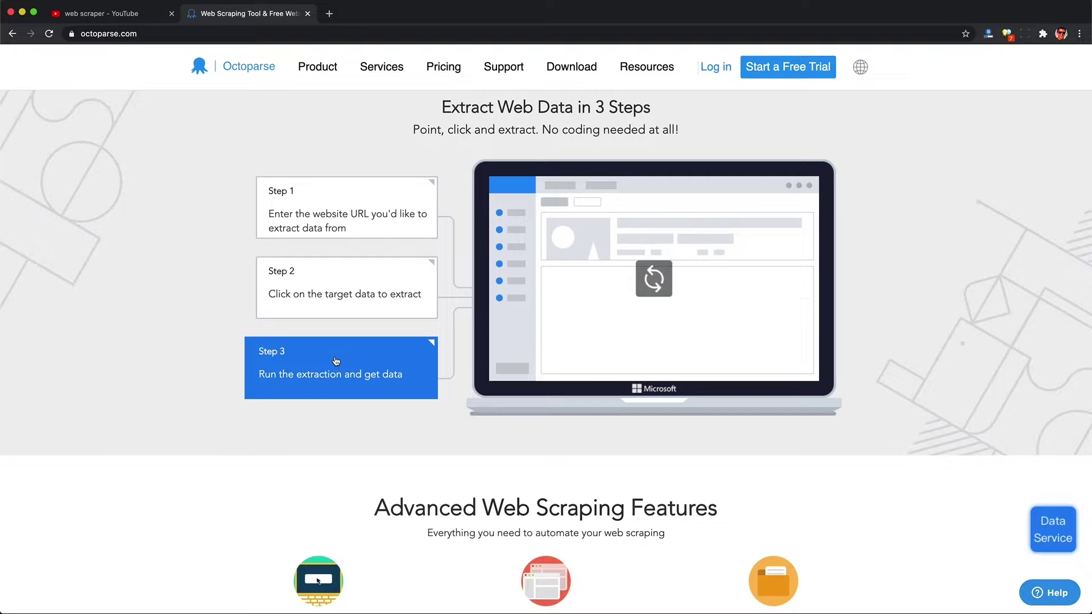
scroll(336, 361, "down", 12)
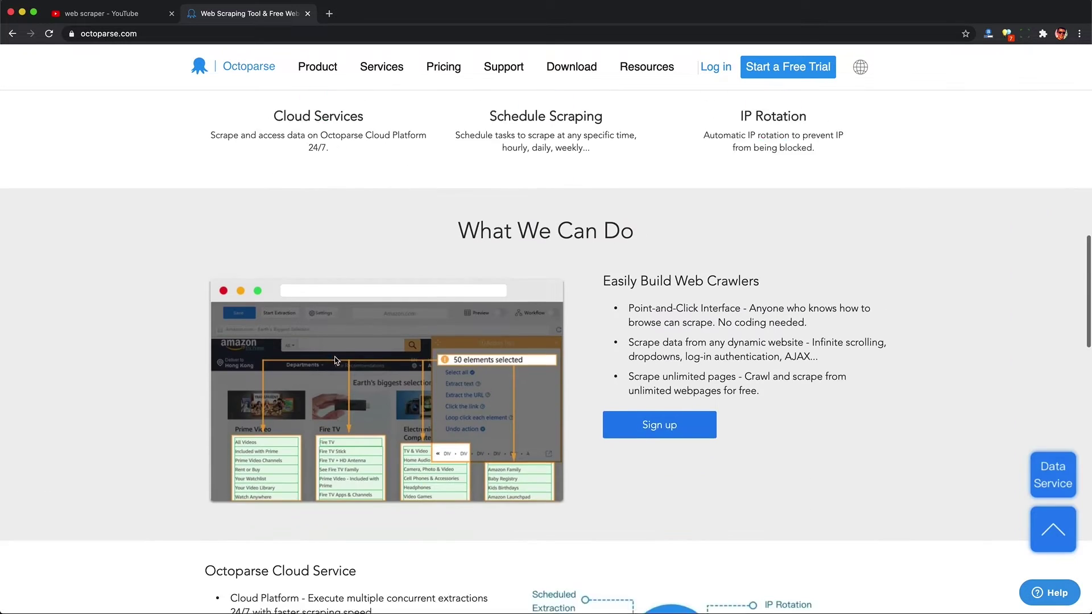
scroll(335, 359, "down", 4)
scroll(335, 359, "down", 2)
scroll(335, 360, "up", 15)
scroll(336, 361, "up", 7)
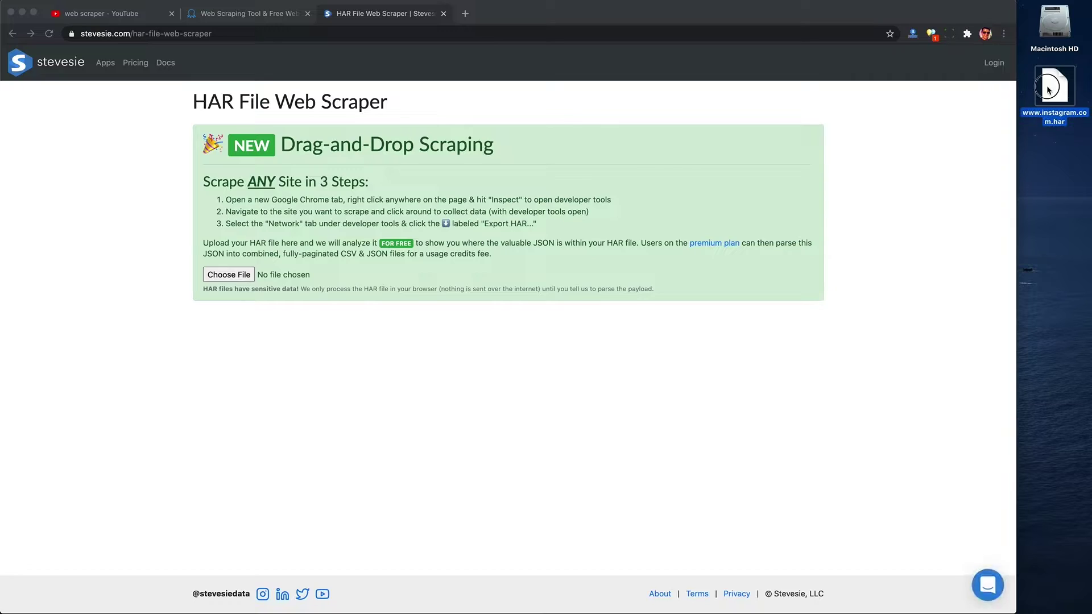
left_click_drag(1054, 85, 539, 221)
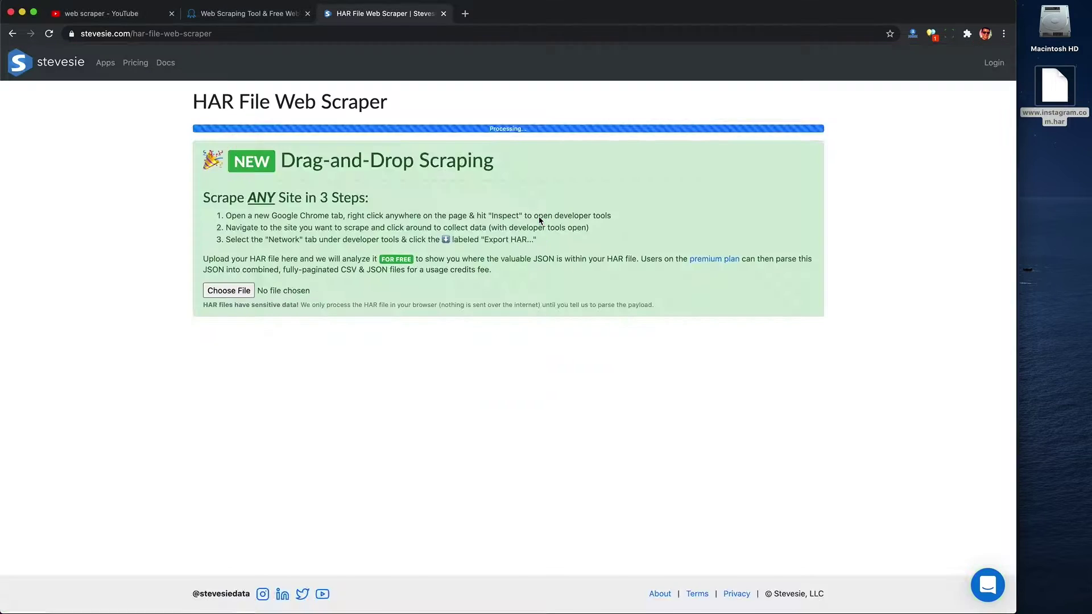
Step: Parse the Instagram HAR file and browse the resulting 152-row, 17-column followers table
left_click(781, 168)
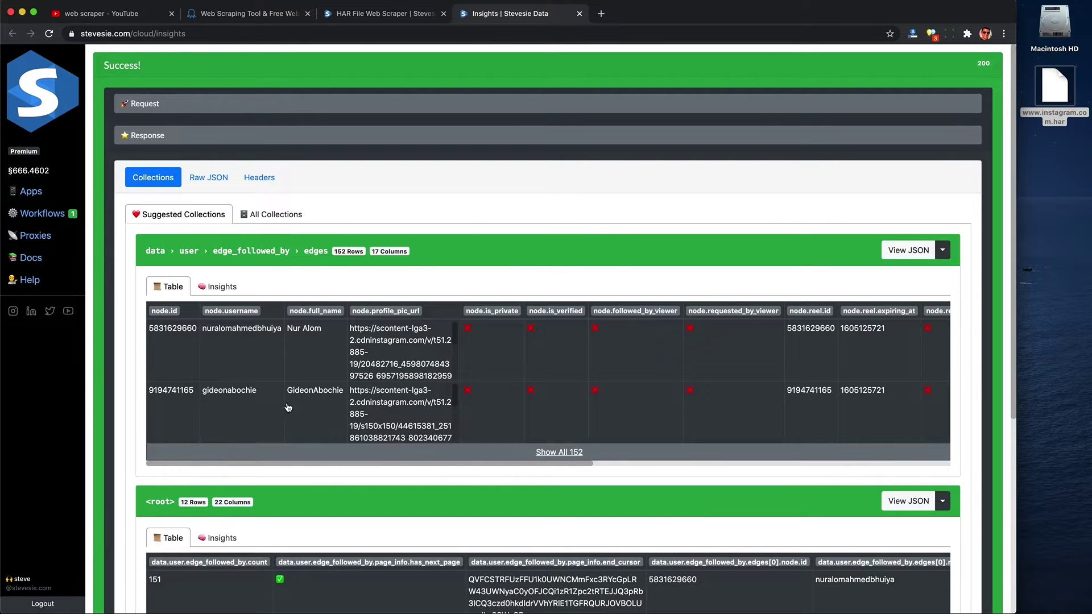
scroll(280, 409, "down", 5)
scroll(281, 408, "right", 2)
scroll(280, 408, "right", 10)
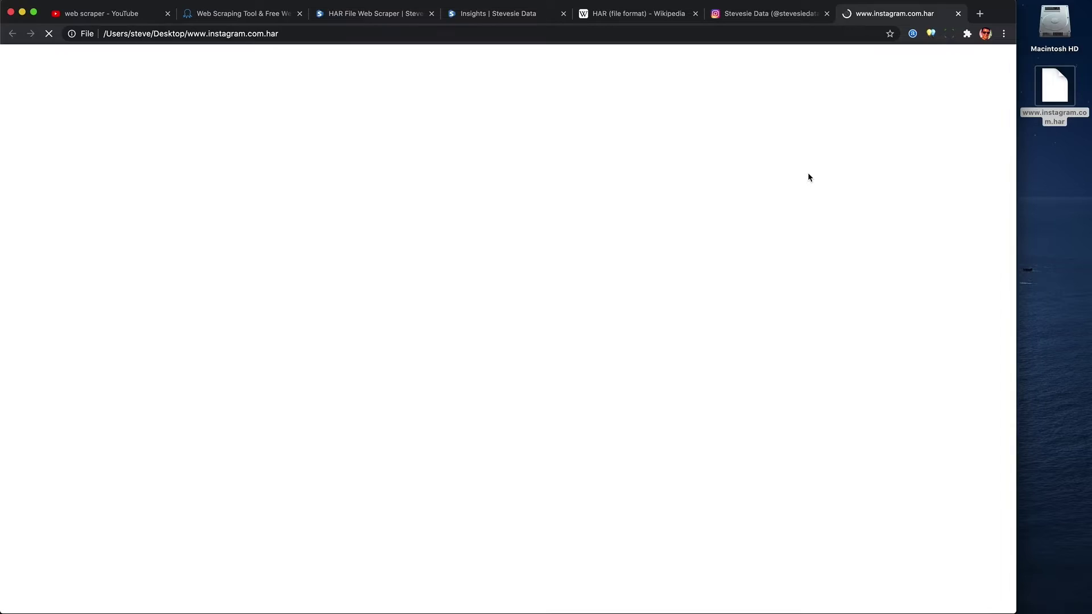
Step: Scroll the raw HAR JSON down to the request and select its entire url line
scroll(629, 280, "down", 10)
scroll(629, 280, "down", 20)
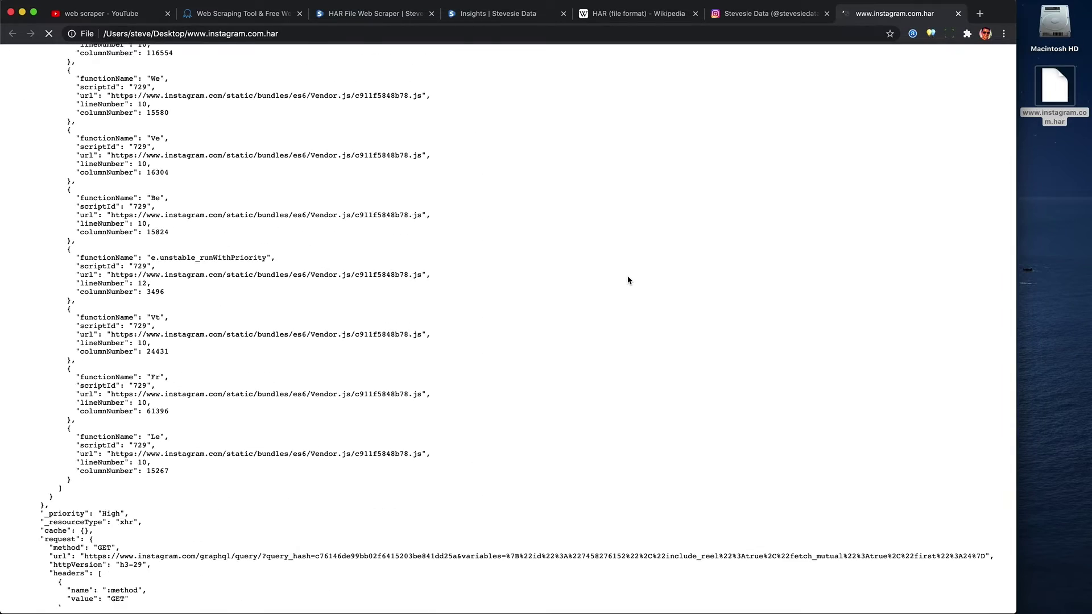
scroll(628, 280, "down", 2)
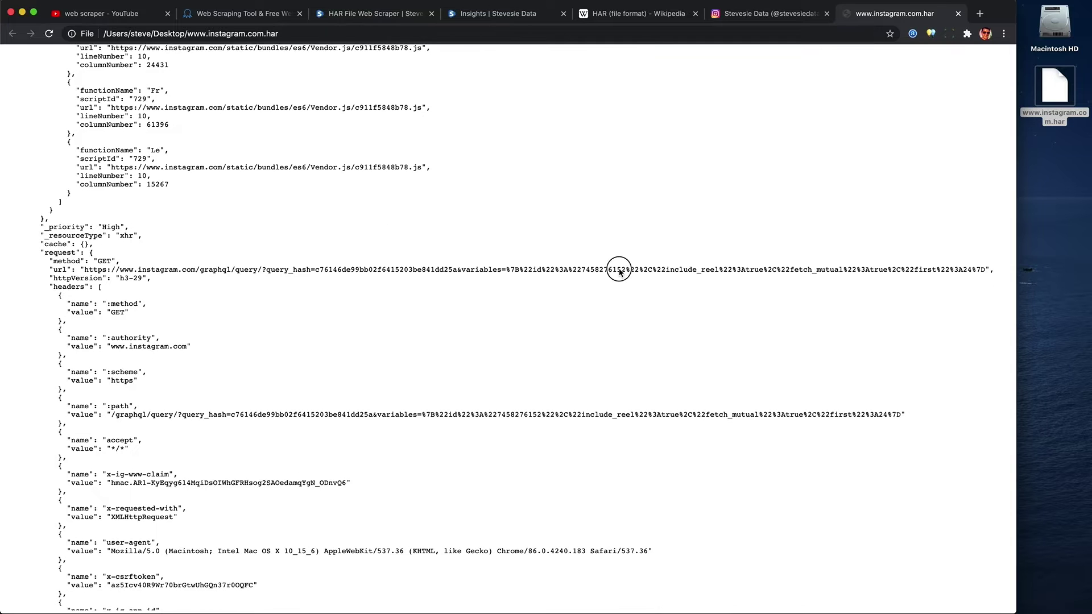
triple_click(619, 272)
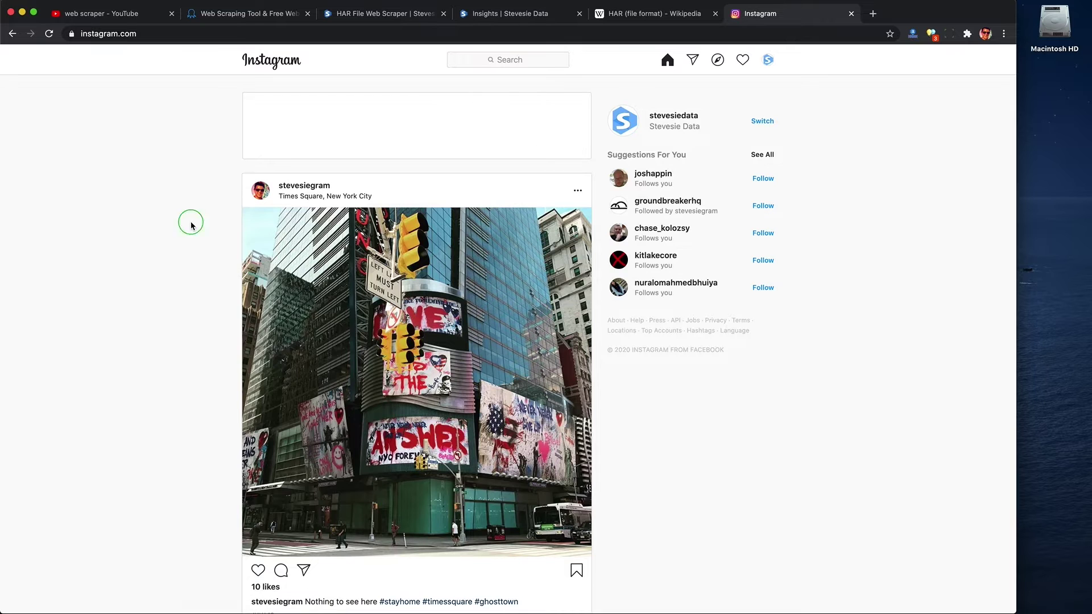
Step: Open Chrome's developer tools on Instagram, then go to the stevesiedata profile page
right_click(191, 222)
left_click(222, 382)
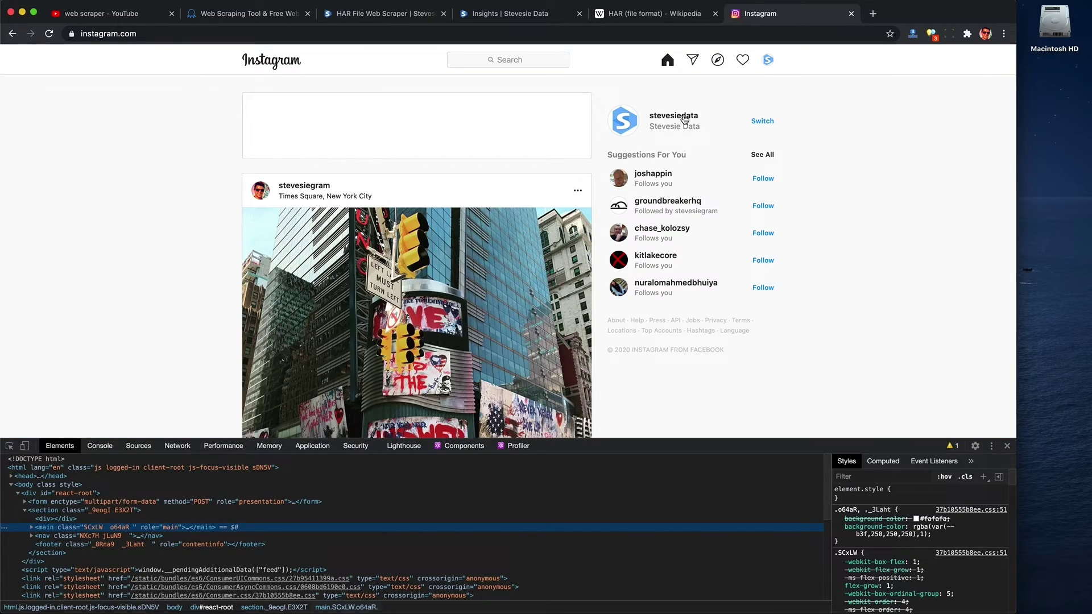
left_click(685, 118)
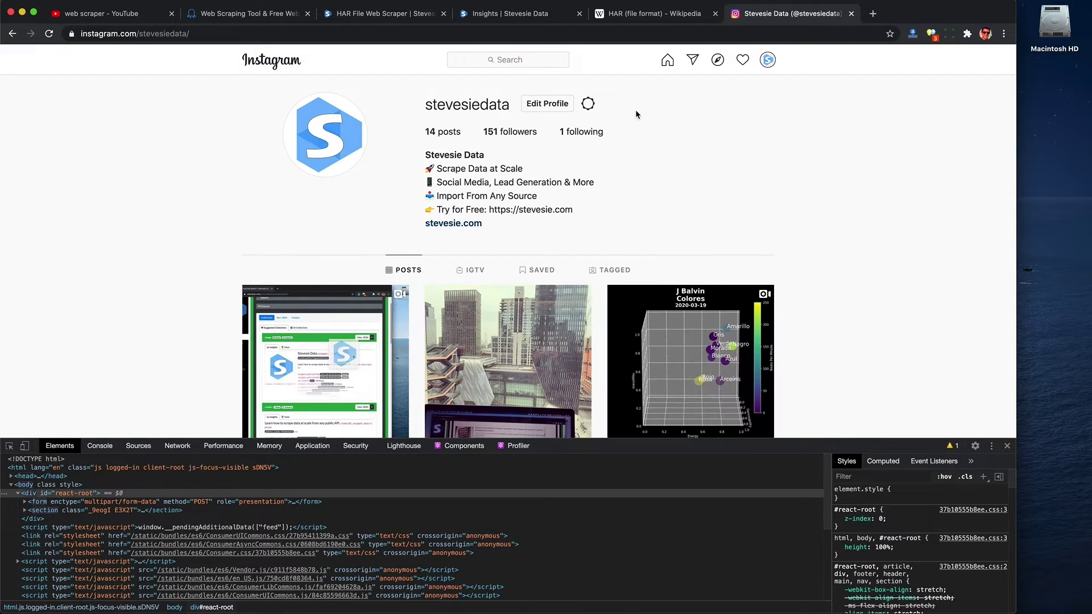
left_click(518, 134)
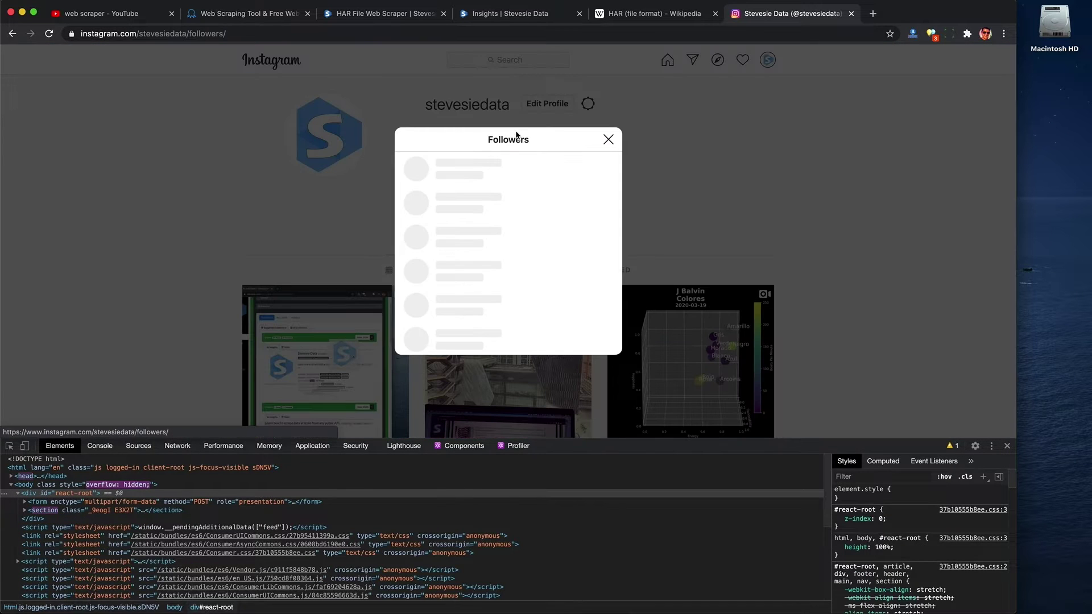
scroll(527, 196, "down", 20)
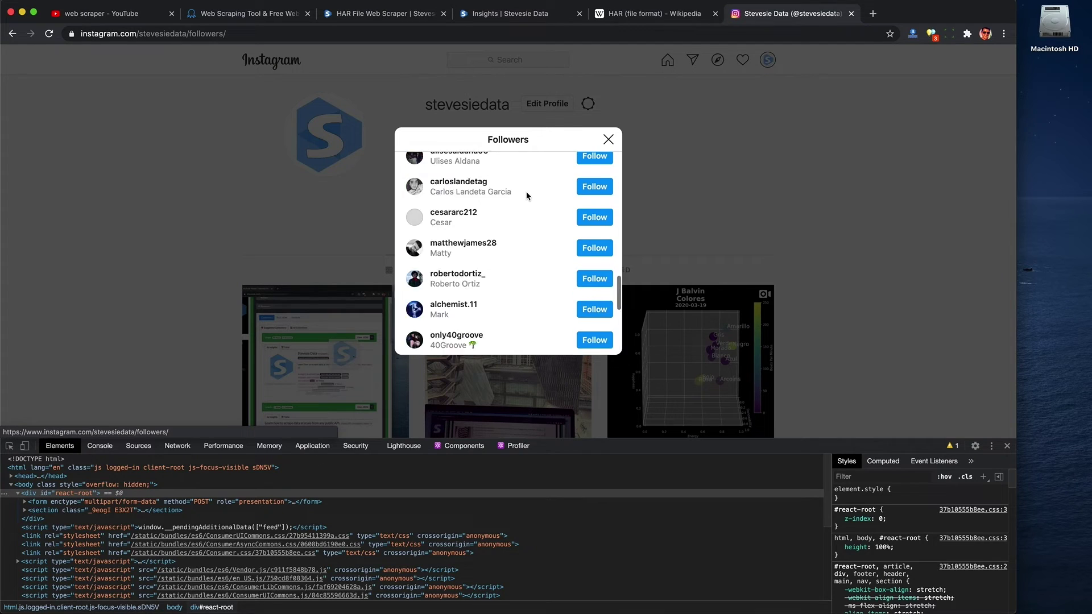
scroll(527, 196, "down", 20)
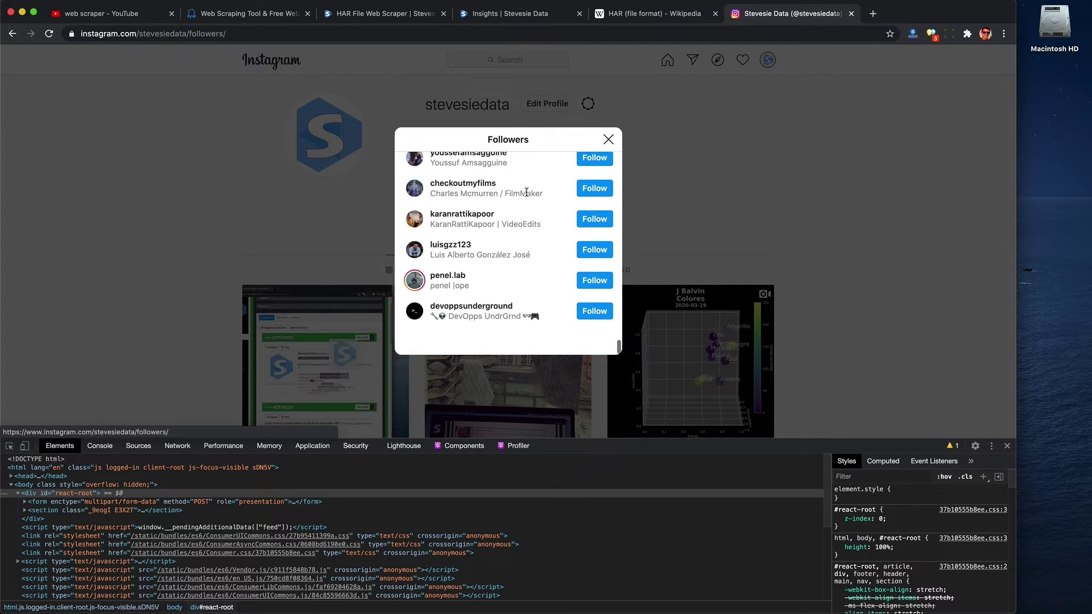
scroll(527, 196, "down", 15)
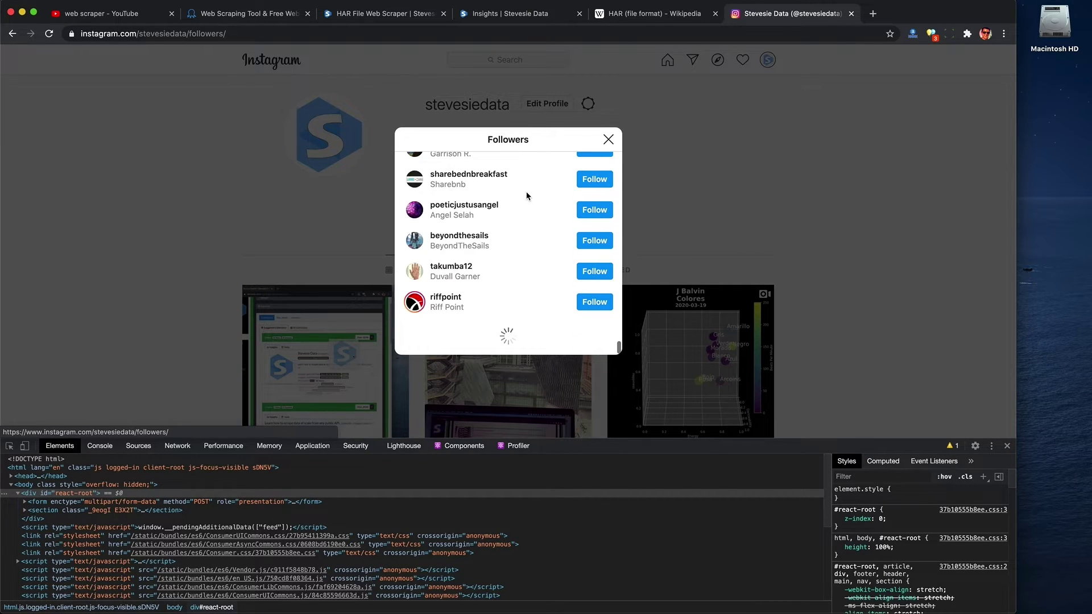
left_click(613, 137)
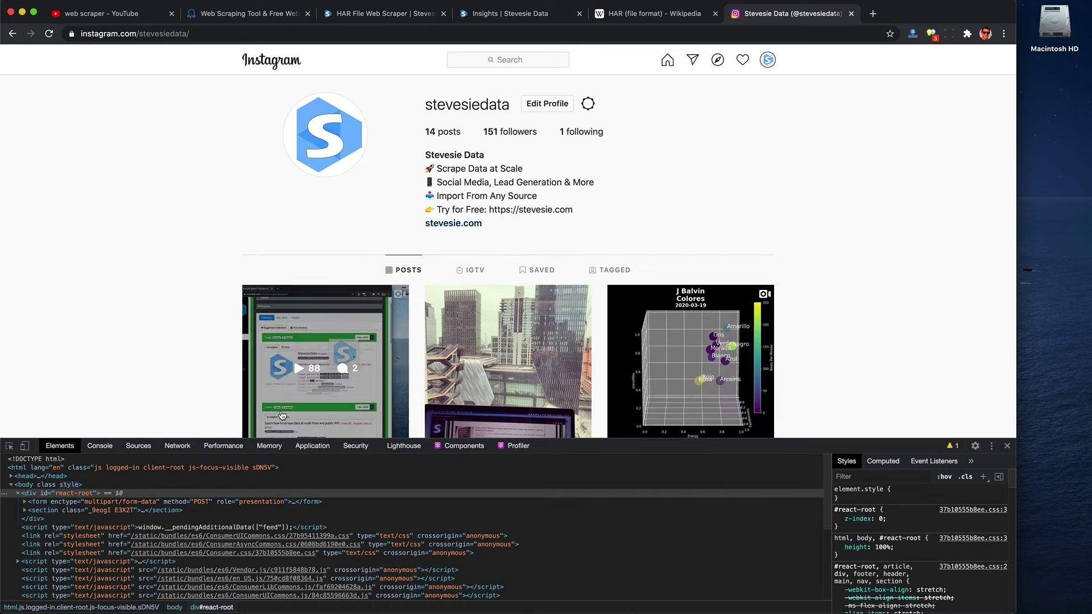
left_click(178, 448)
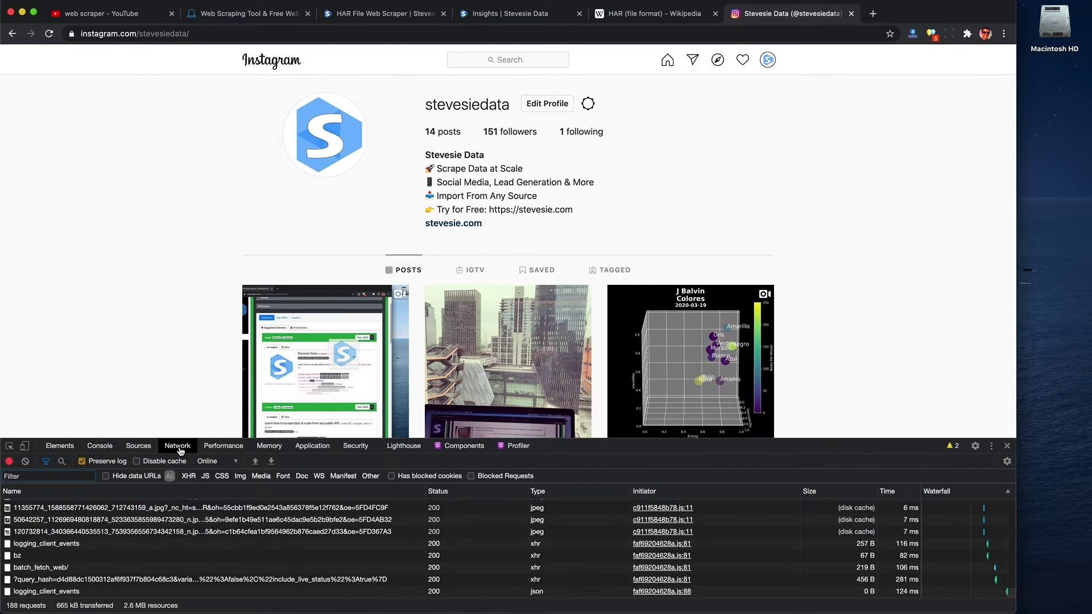
left_click(272, 462)
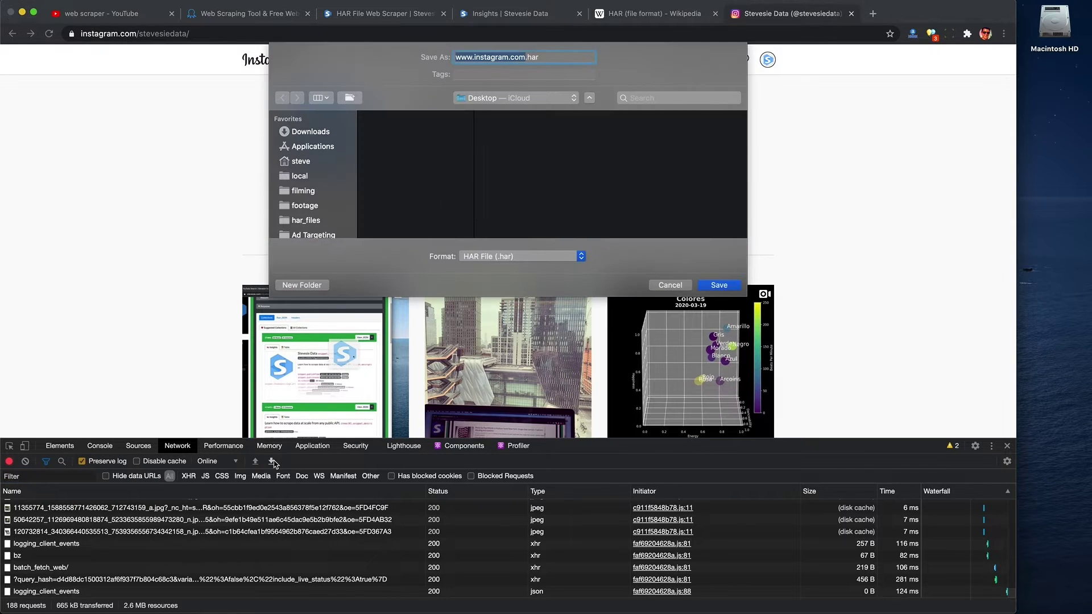
key("Return")
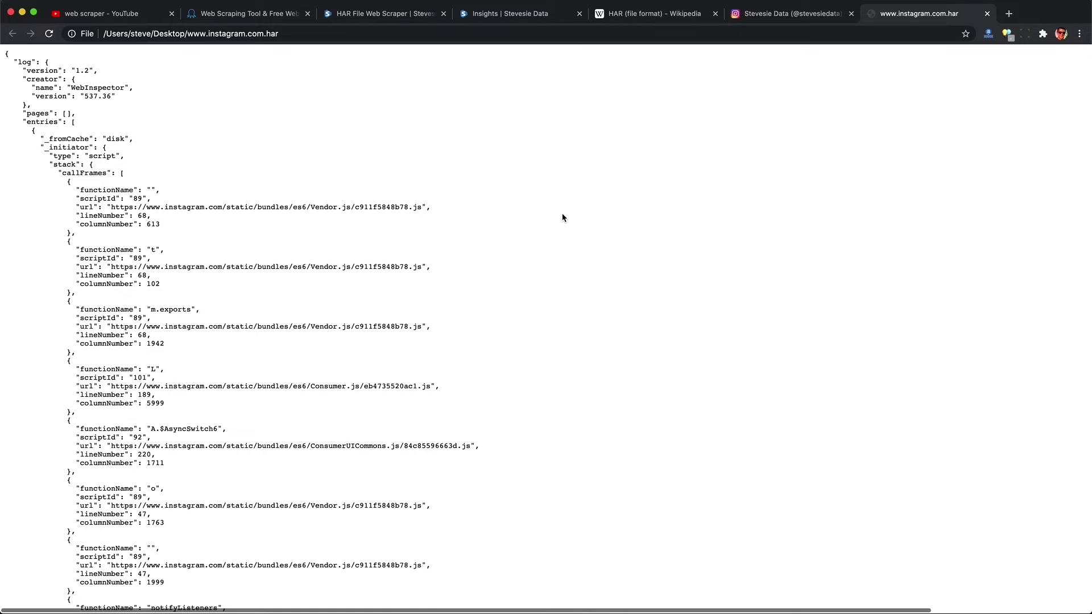
scroll(562, 217, "down", 10)
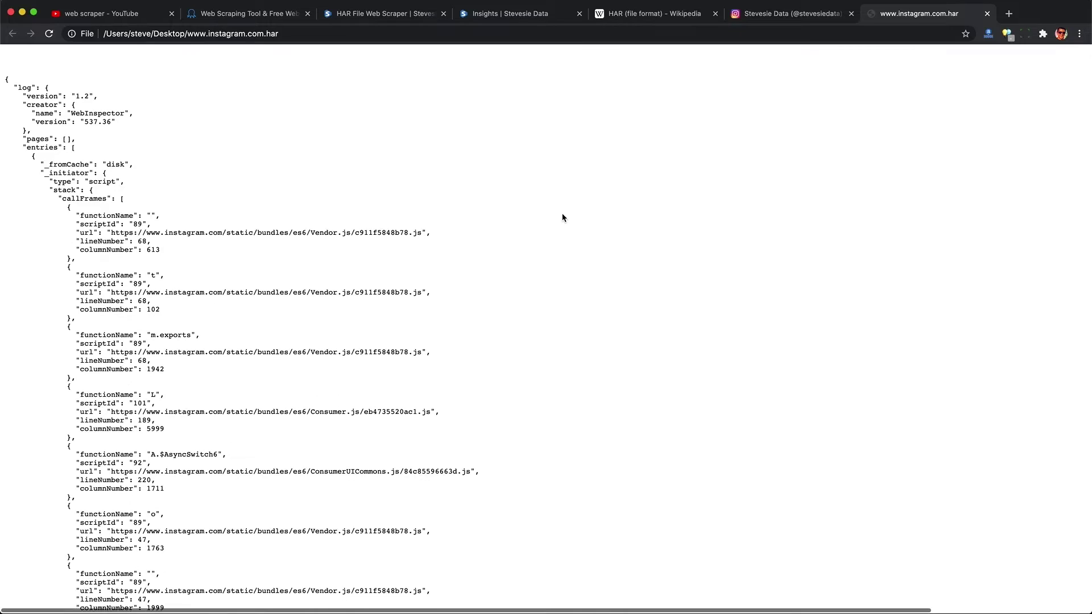
scroll(561, 217, "down", 4)
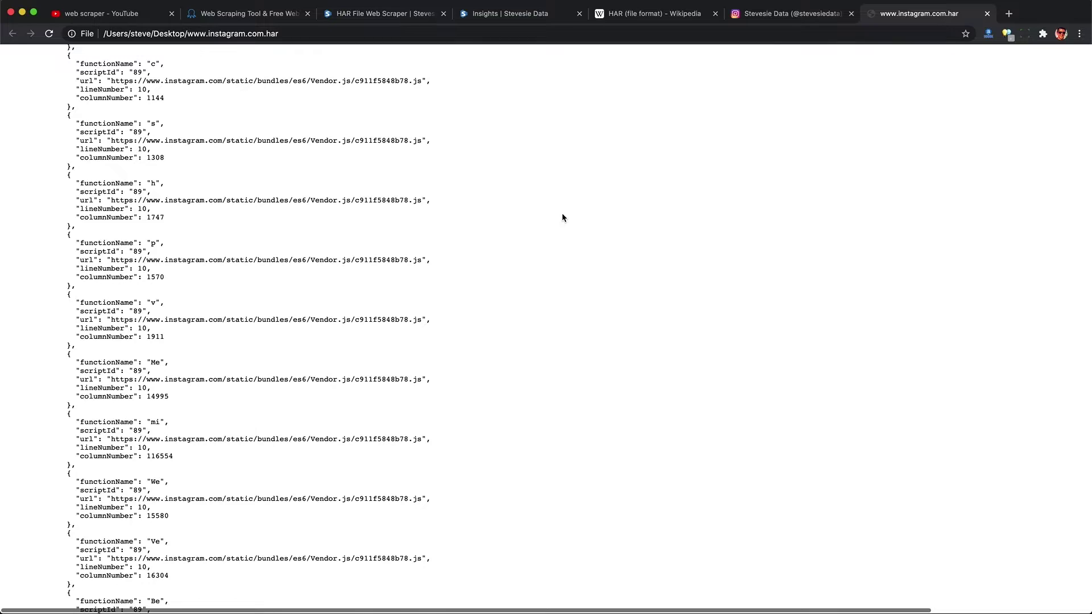
Step: Search the HAR file for the presenter's username and scroll up to its 2 matches
key("super+f")
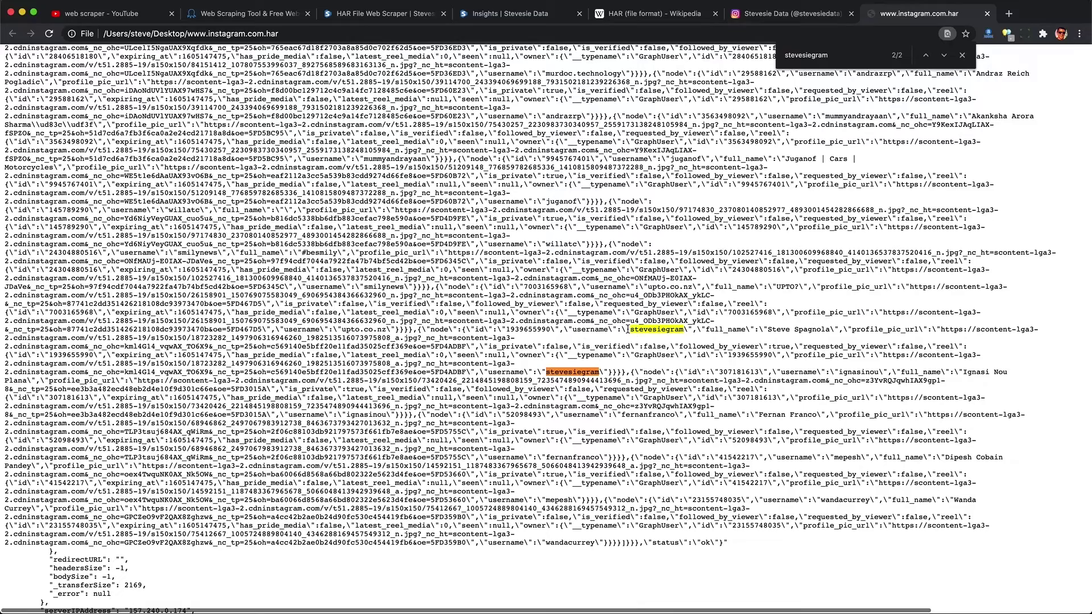
scroll(628, 329, "up", 9)
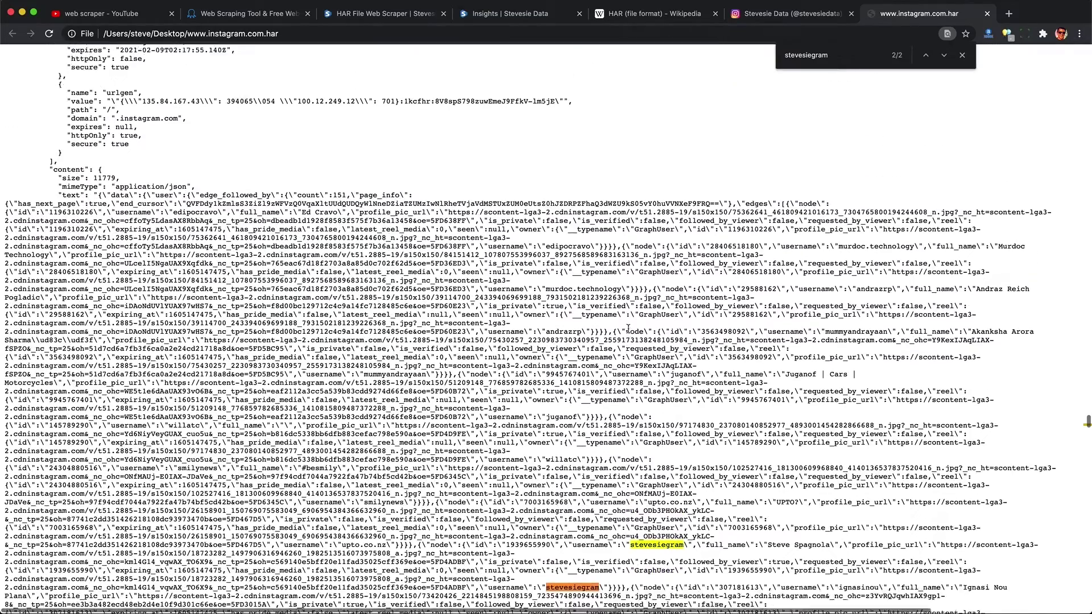
scroll(628, 329, "up", 4)
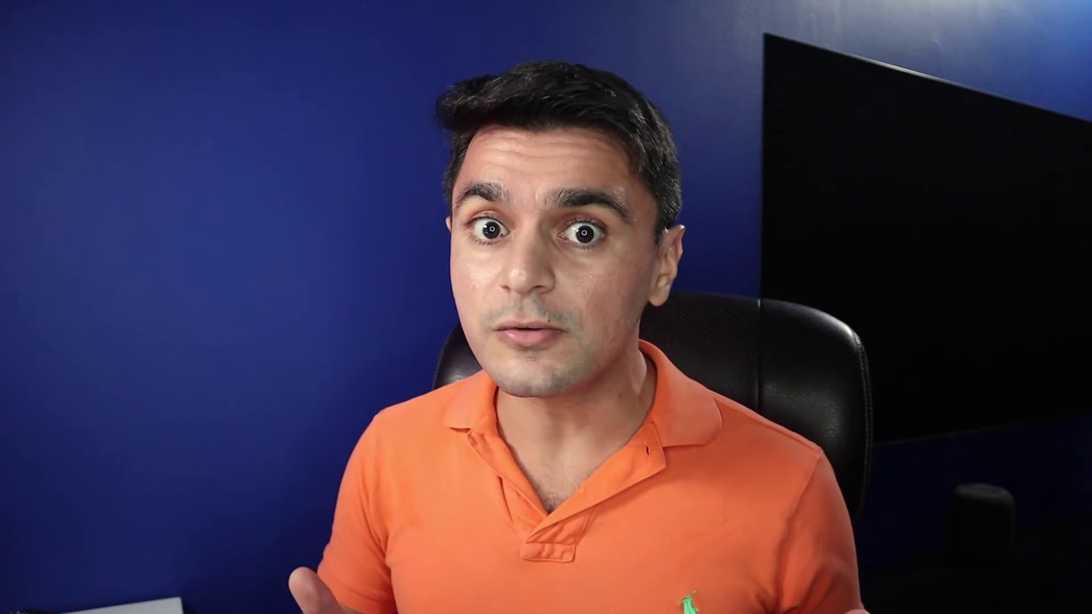